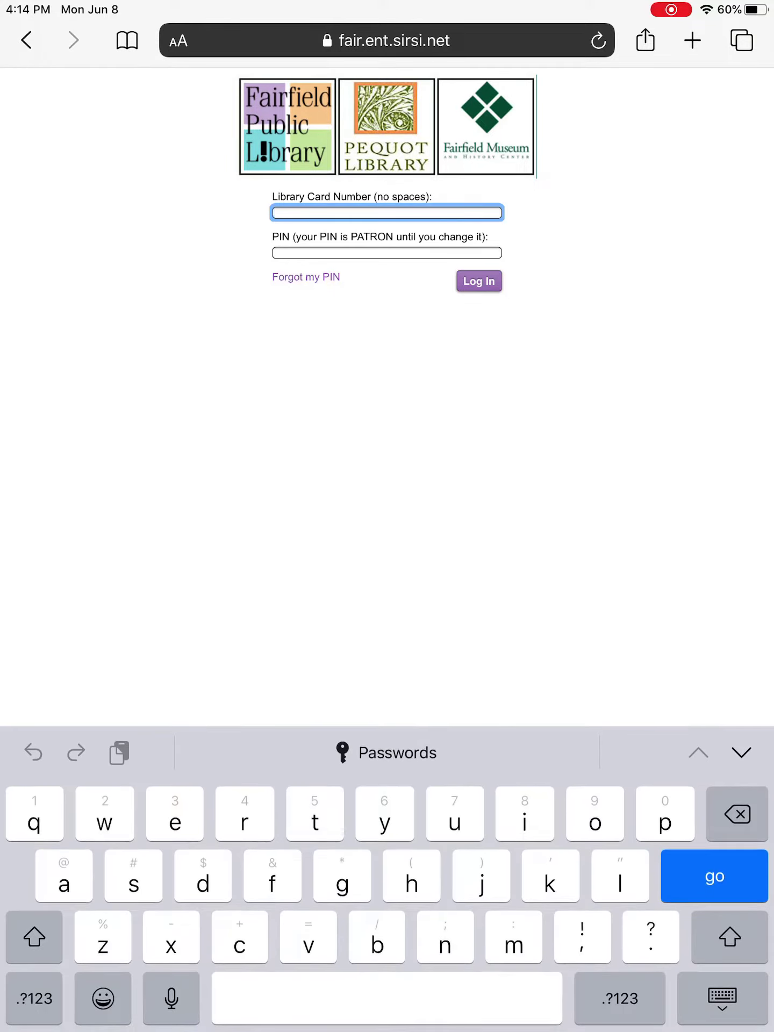
# Sign in with the library card number and PIN, then bring up the Change PIN form
pyautogui.click(621, 998)
pyautogui.write('2400')
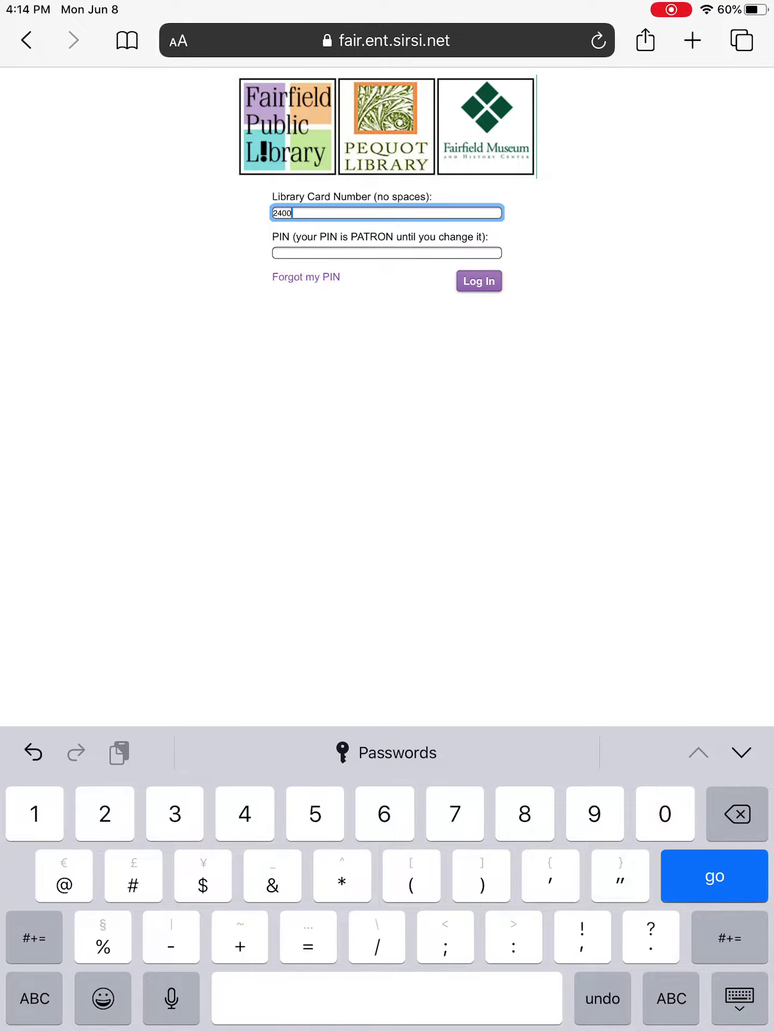
pyautogui.write('20123456')
pyautogui.write('78')
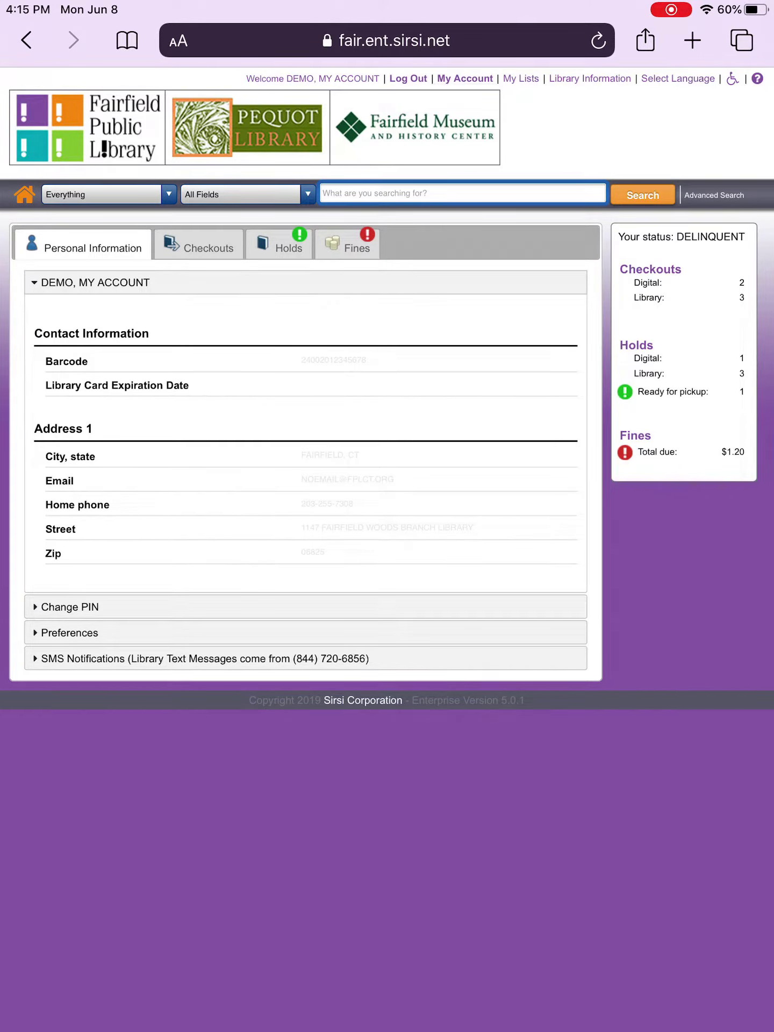
pyautogui.click(71, 606)
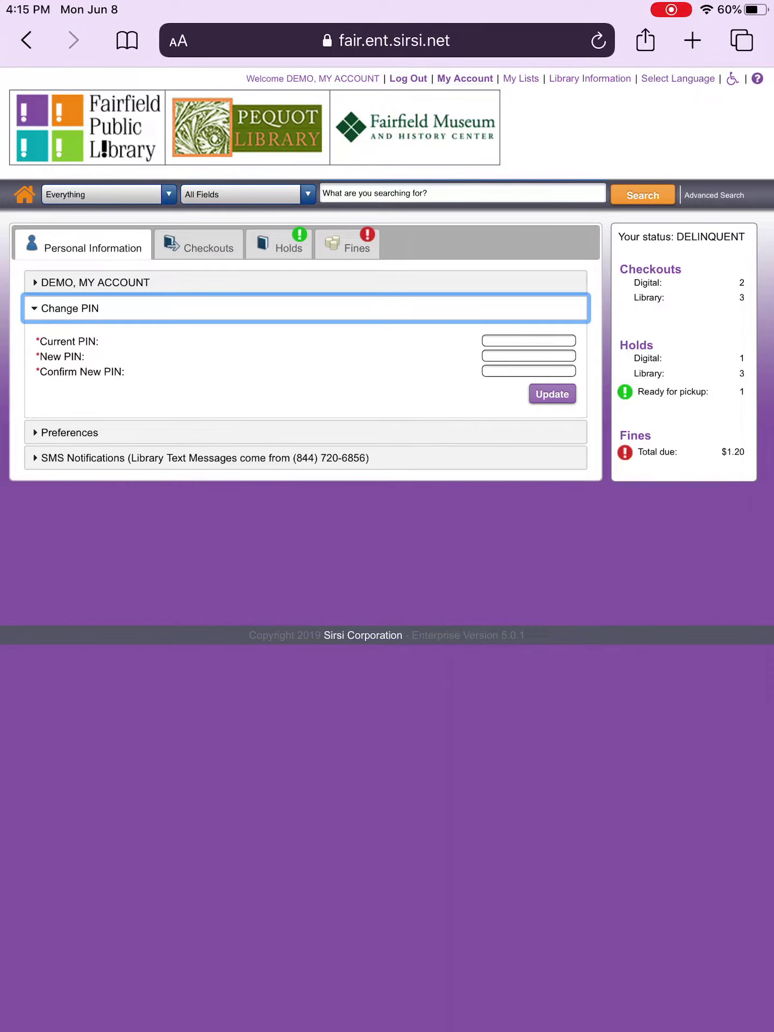
# Review the Preferences and SMS Notifications settings, then show the library checkouts list
pyautogui.click(69, 433)
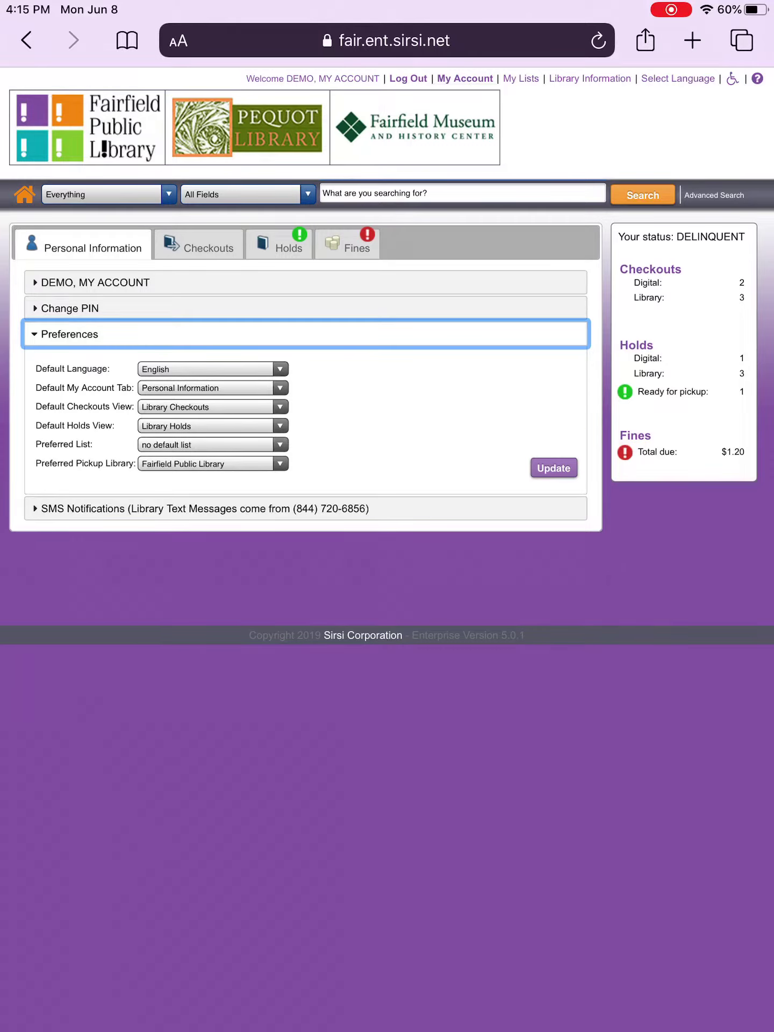
pyautogui.click(205, 509)
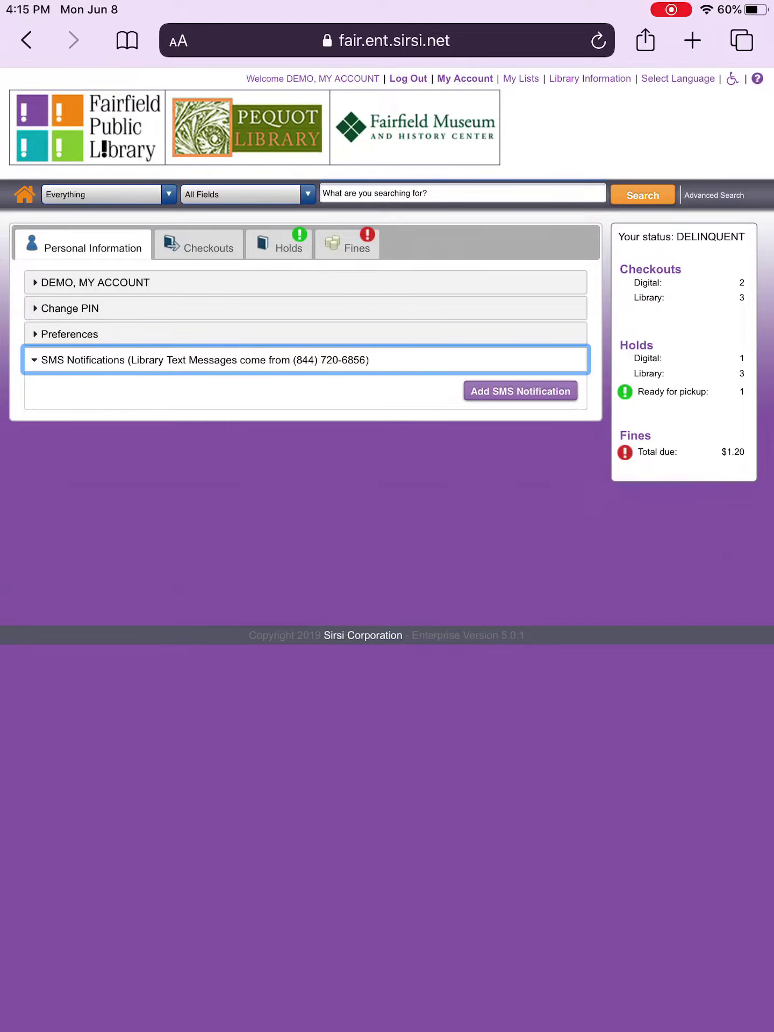
pyautogui.click(199, 245)
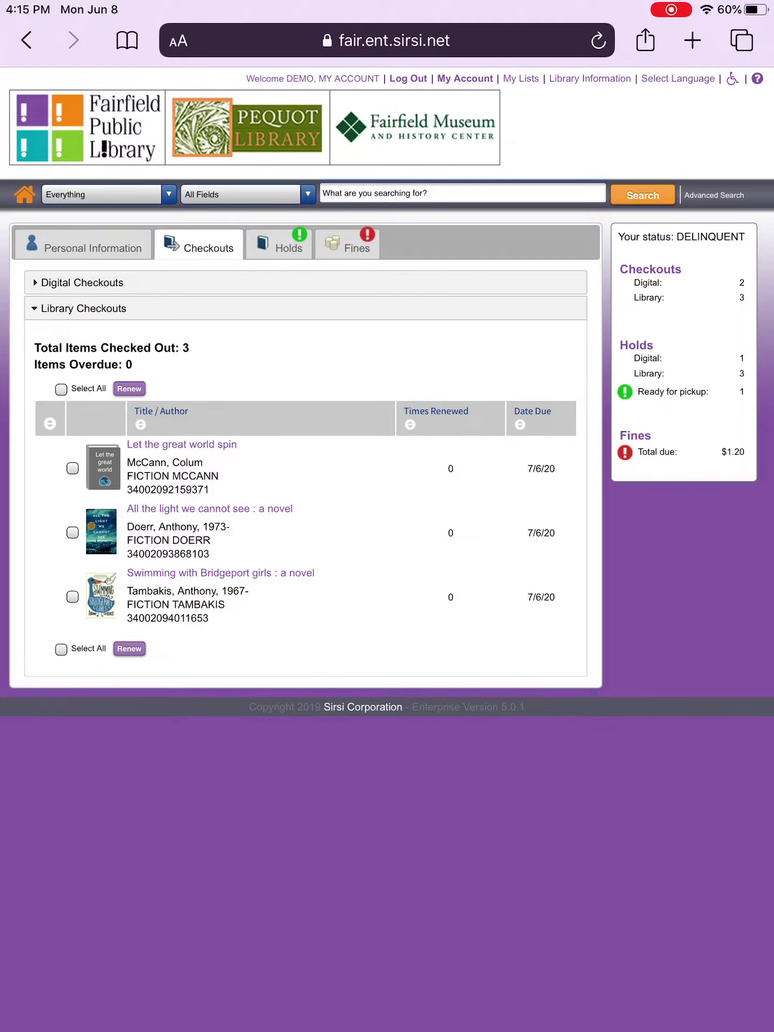
# Show the two digital ebook checkouts and three library books due 7/6/20, then the holds
pyautogui.click(83, 282)
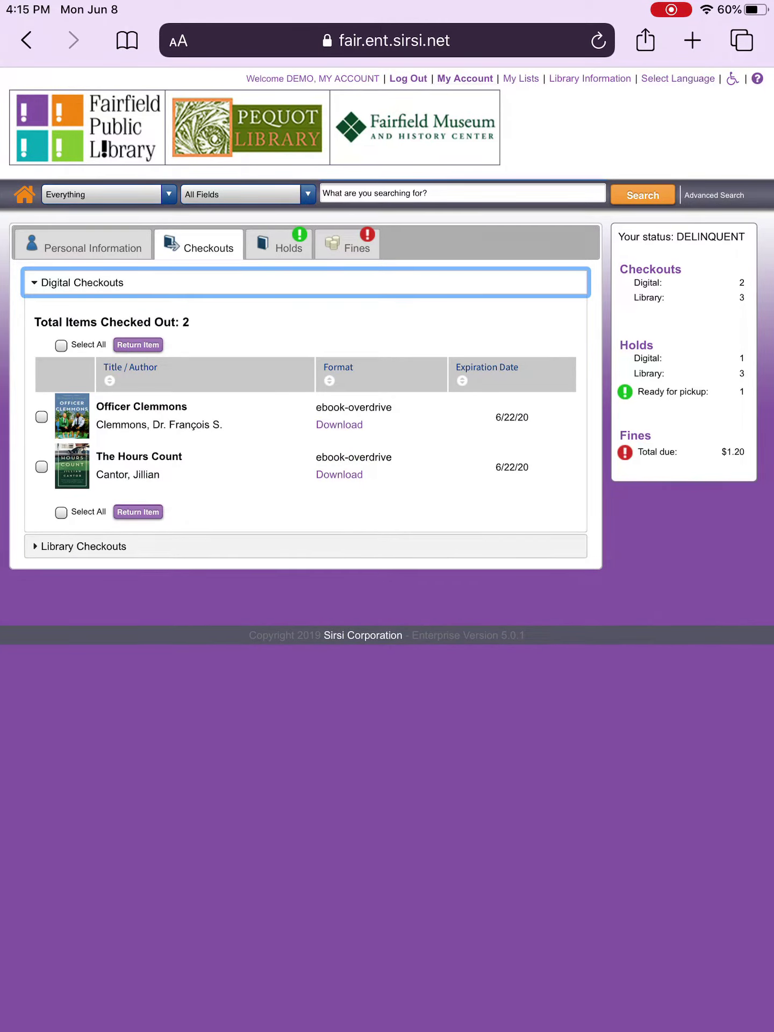
pyautogui.click(83, 546)
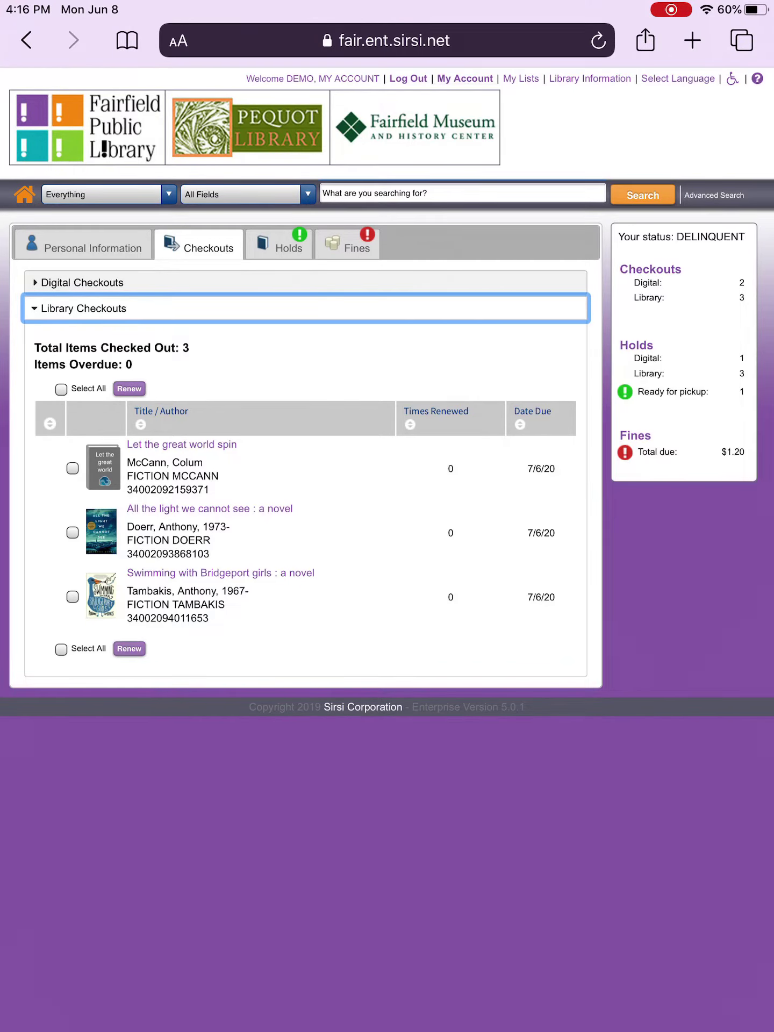
pyautogui.click(282, 244)
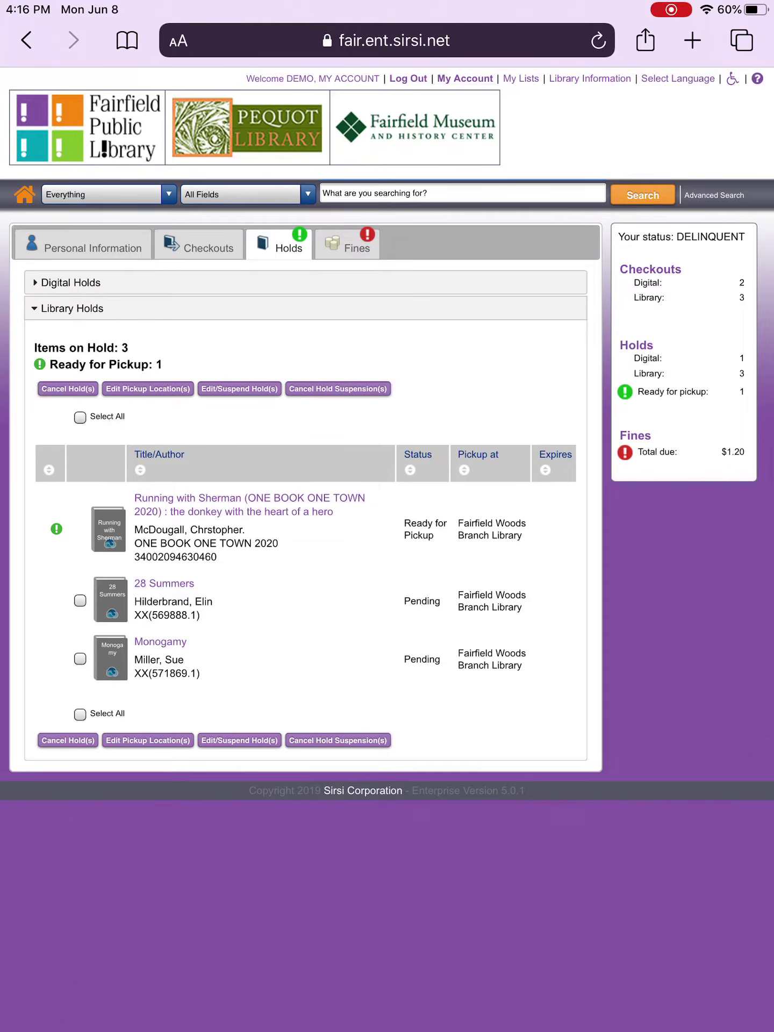
# Leave the three-item holds list for the fines page showing one $1.20 fee
pyautogui.click(346, 246)
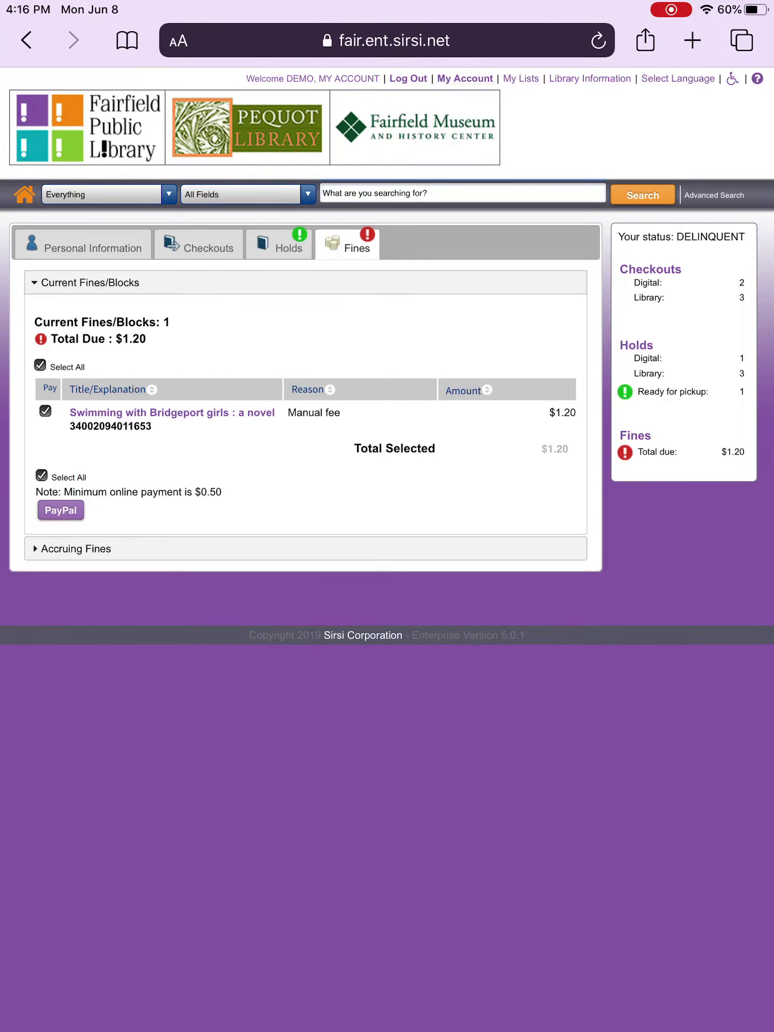